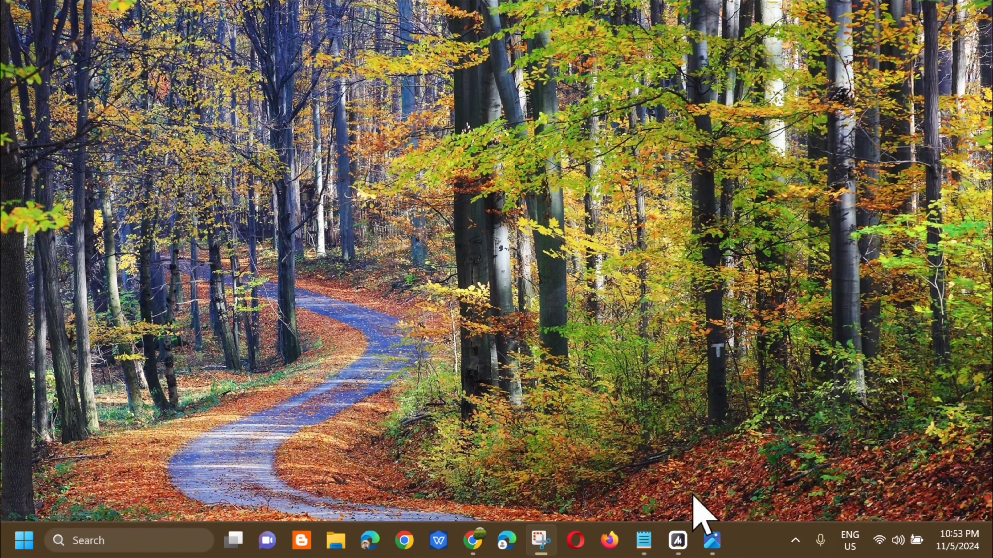
Step: Search for SERVICES and open the Services app
click(23, 542)
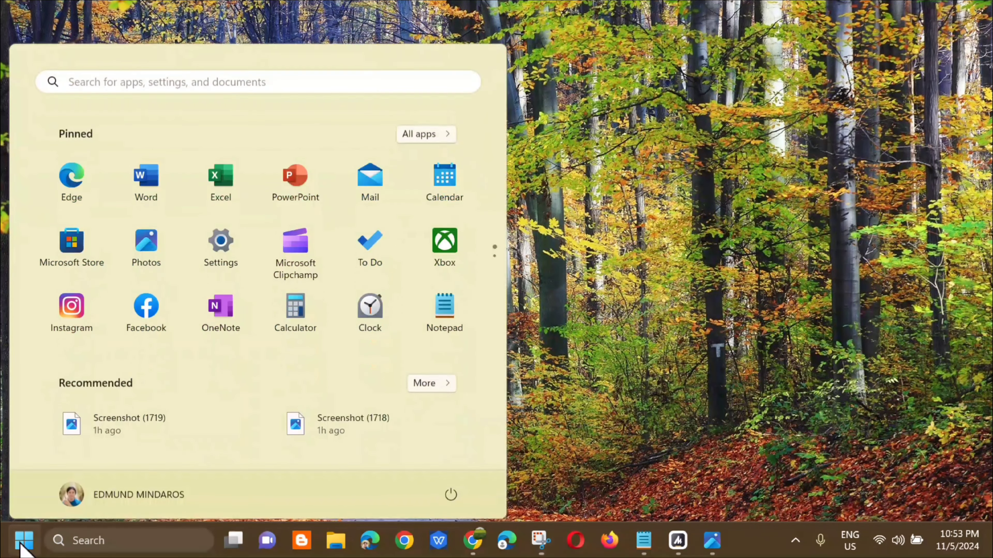
click(174, 83)
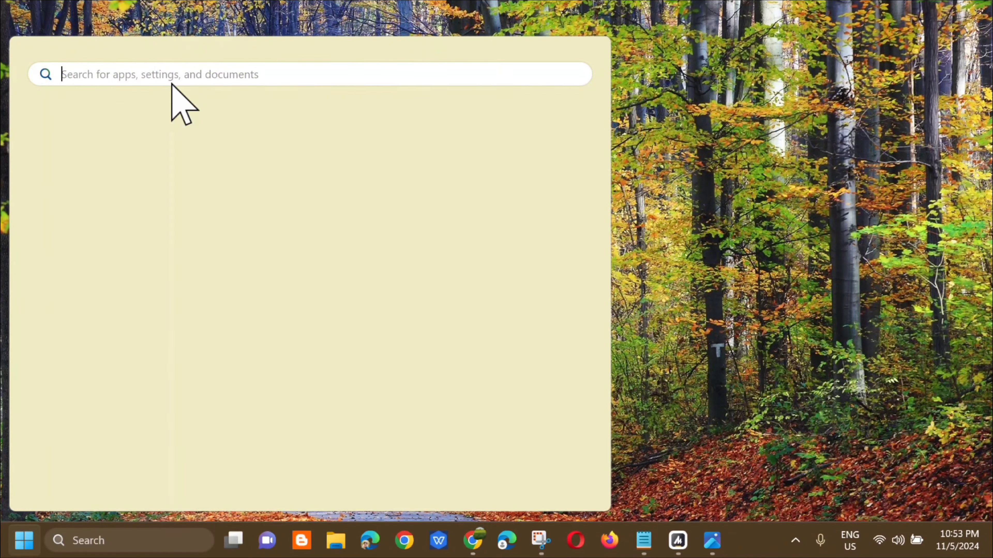
text(sERVICES)
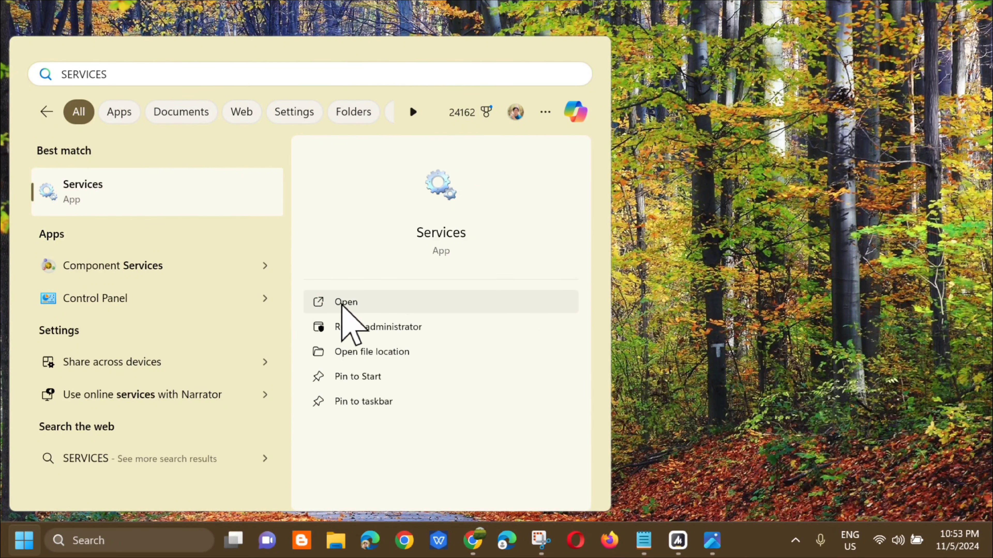
click(346, 307)
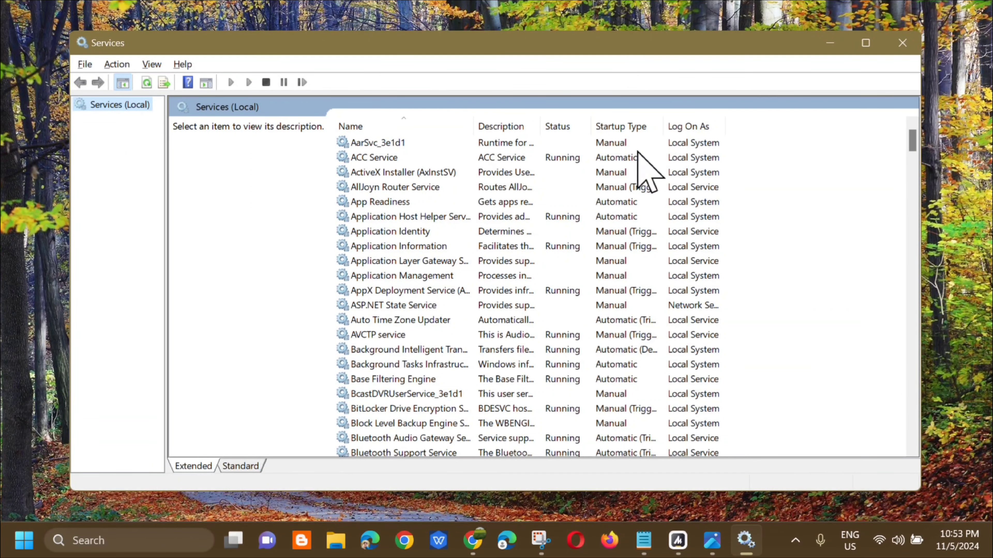
Step: Find the Print Spooler service in the list of local services and restart it
drag(913, 144, 913, 321)
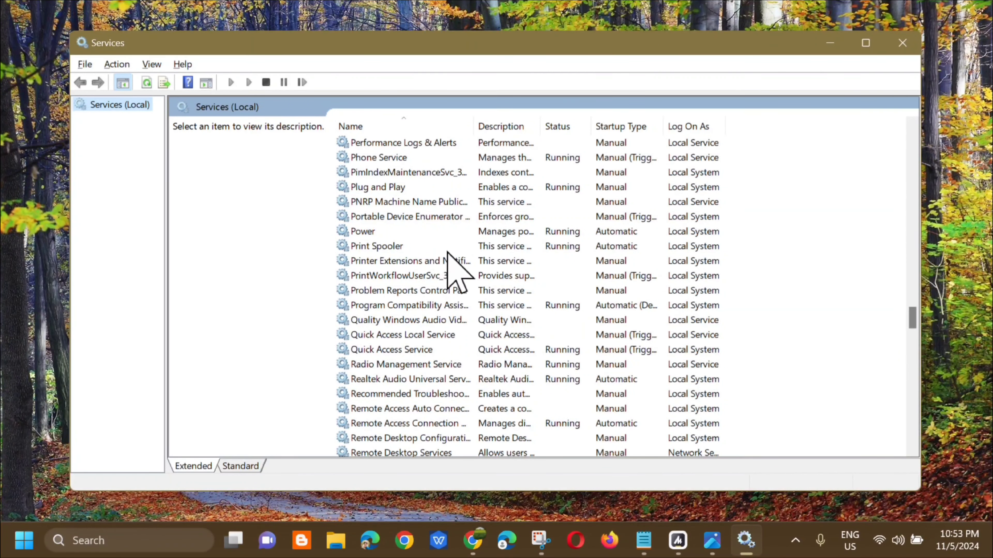
click(506, 246)
right_click(506, 247)
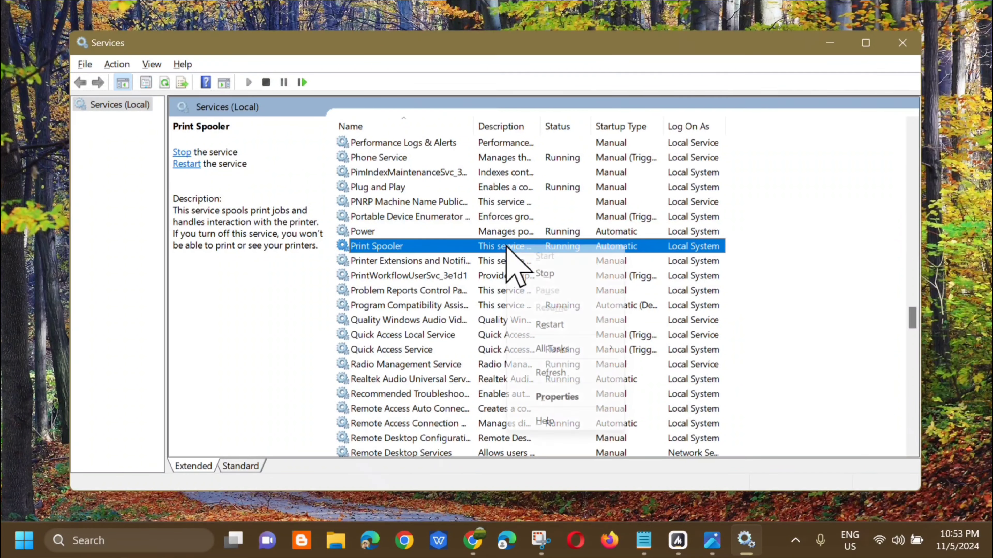
click(549, 325)
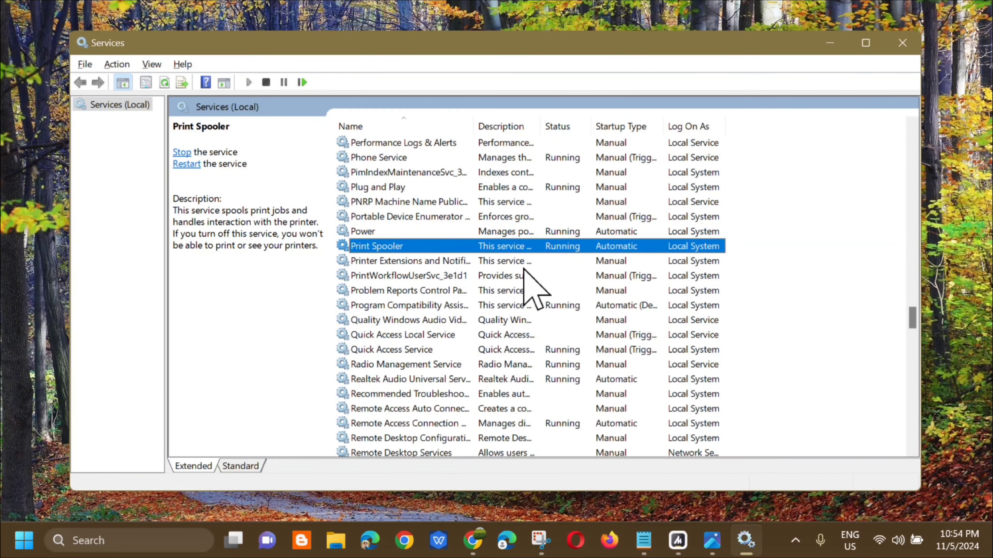
Step: Open the Print Spooler service's properties and set its startup type to Automatic
double_click(519, 246)
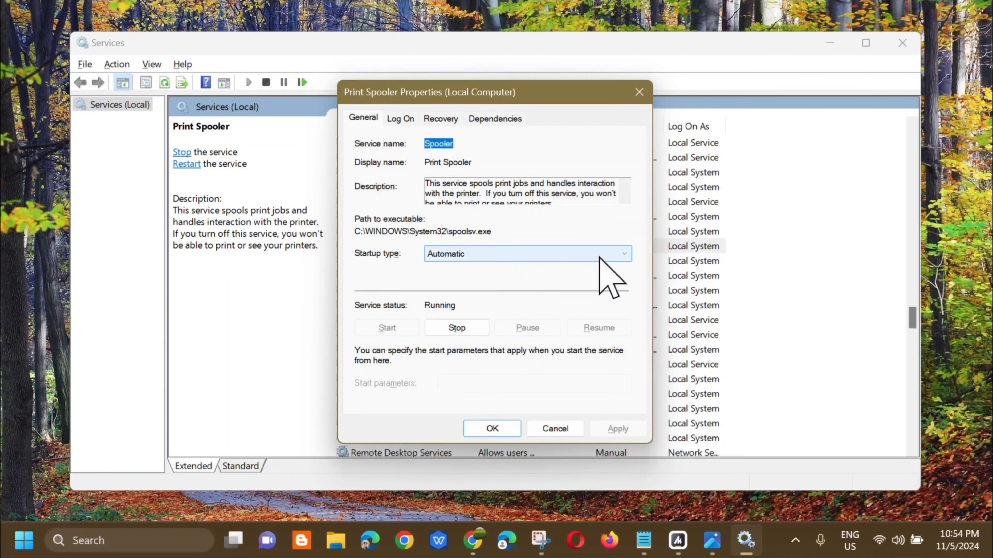
click(619, 255)
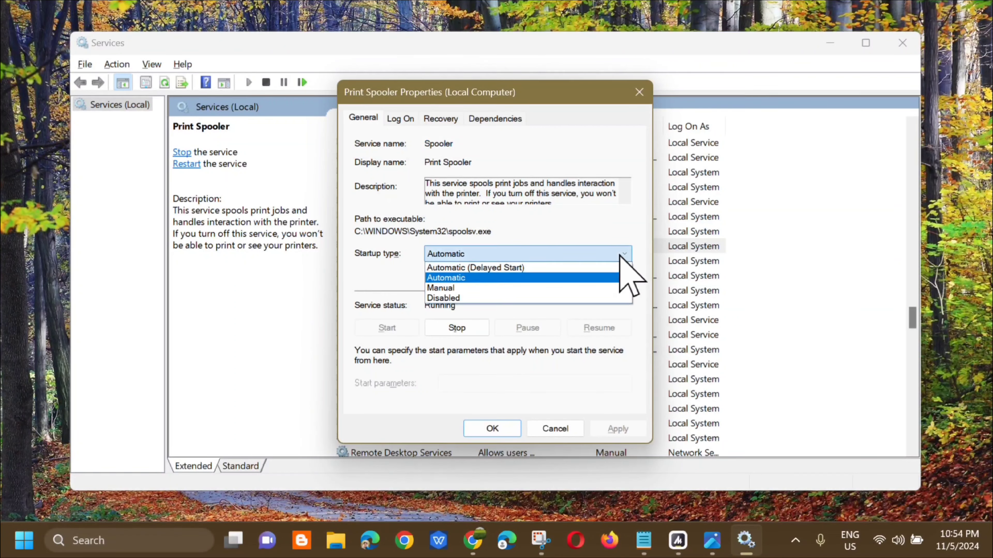
click(473, 277)
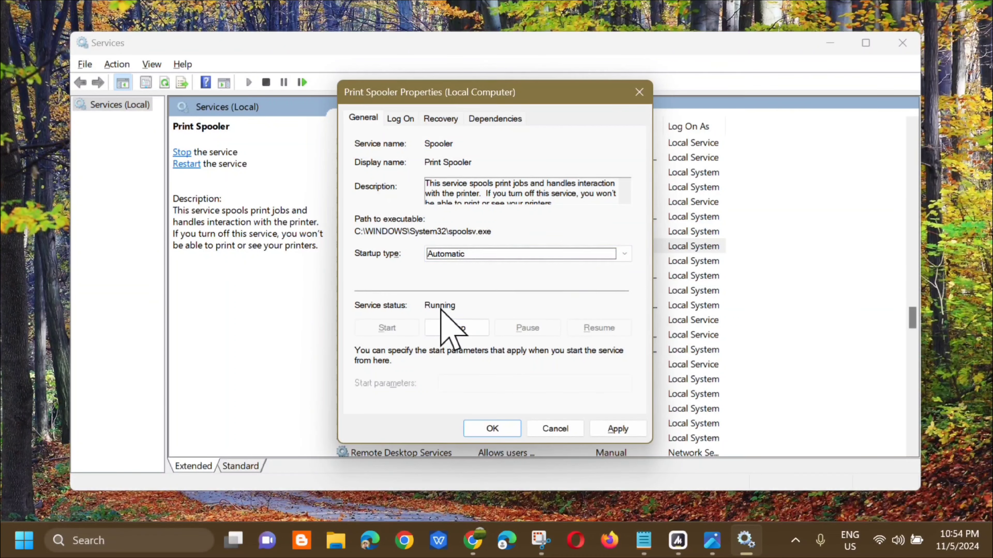
Step: Stop and restart the Print Spooler from its properties, apply the settings and close Services
click(461, 329)
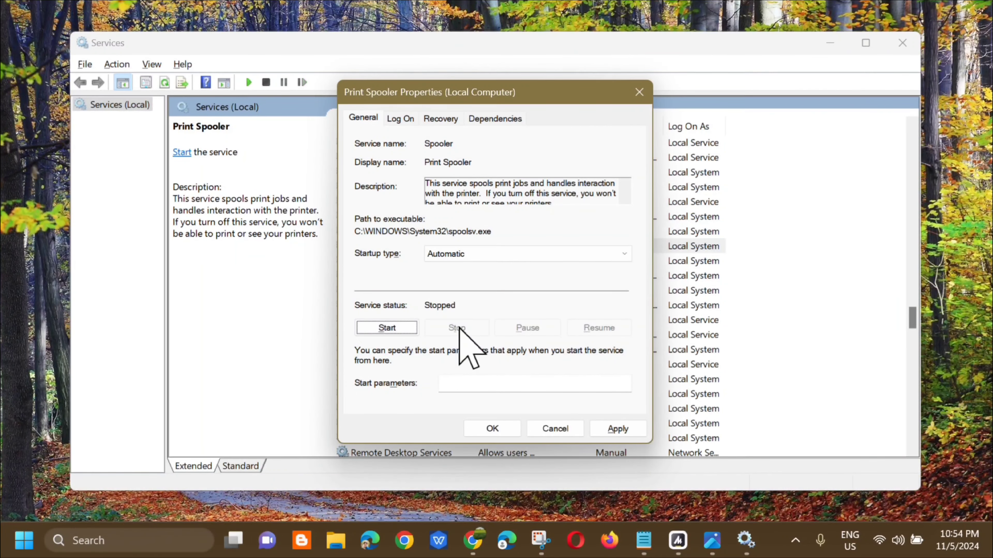
click(388, 329)
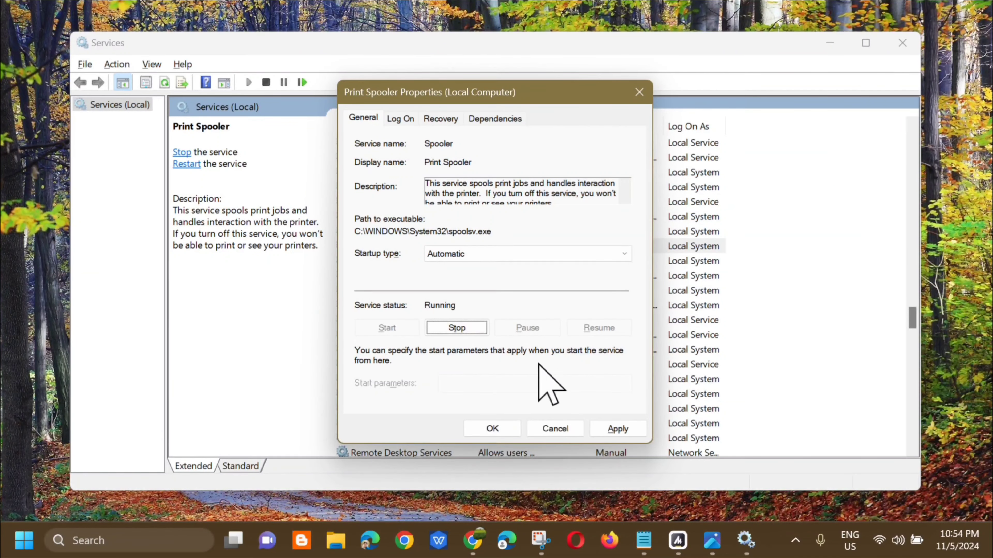
click(620, 430)
click(492, 429)
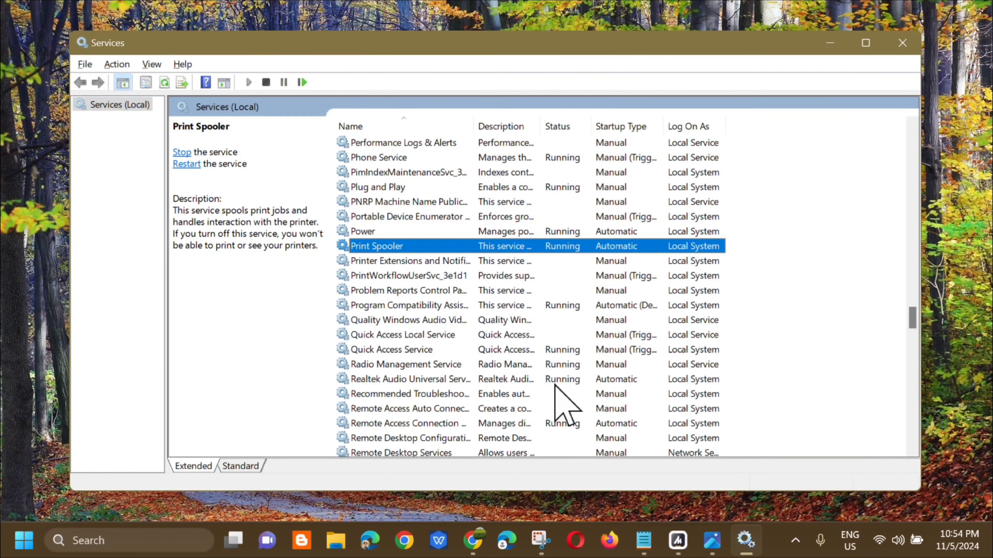
click(902, 44)
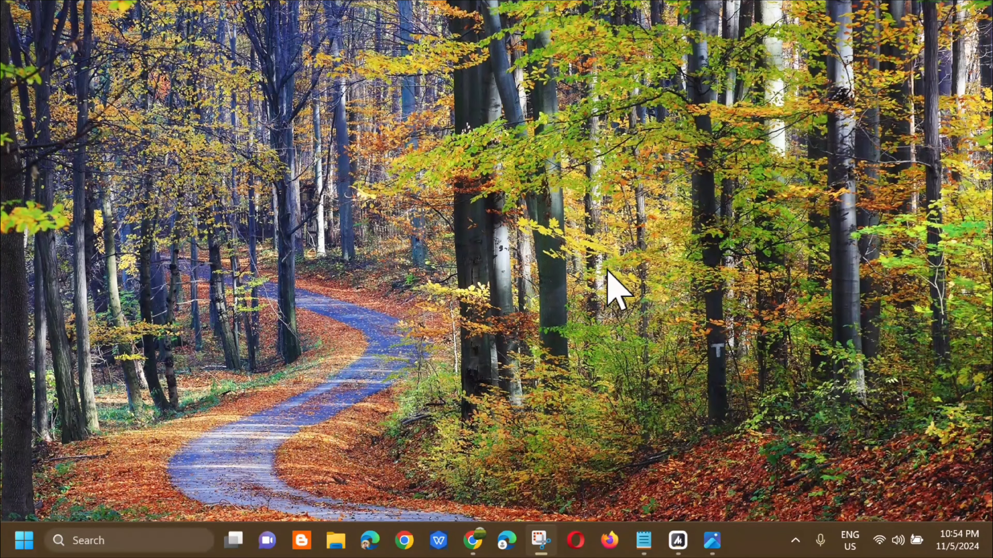
Step: Search for DEVICE MANAGER and open Device Manager
click(26, 547)
click(165, 69)
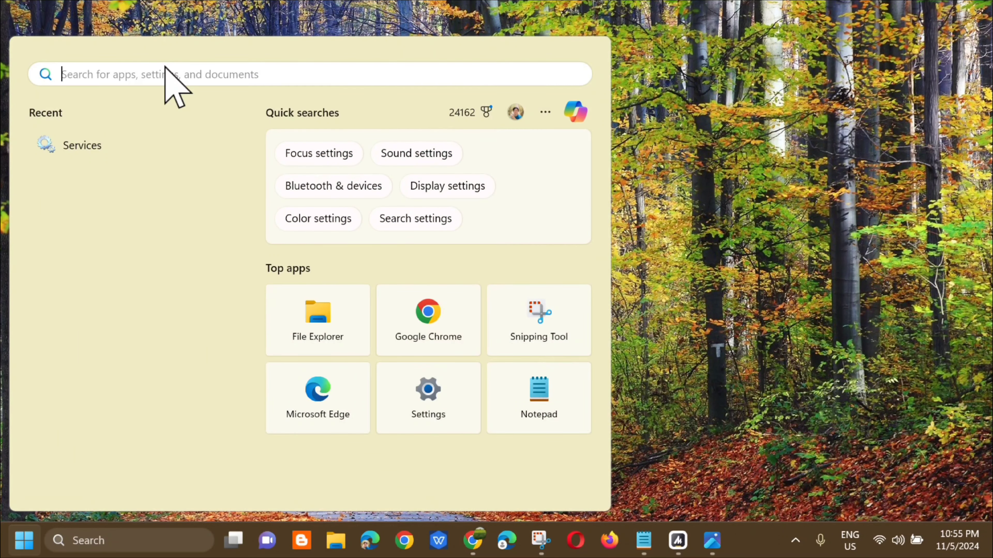
text(DEV)
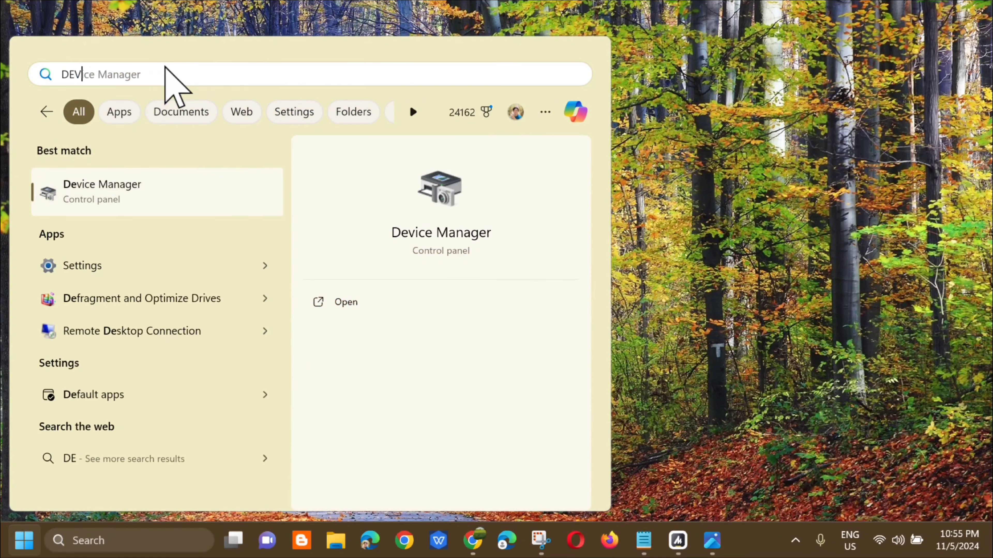
text(ICE MANAGER)
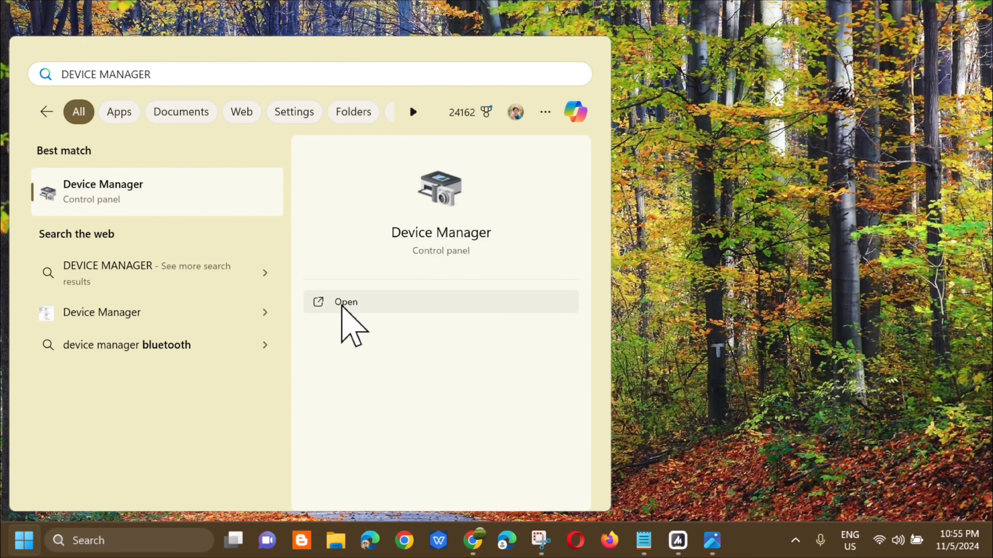
click(344, 304)
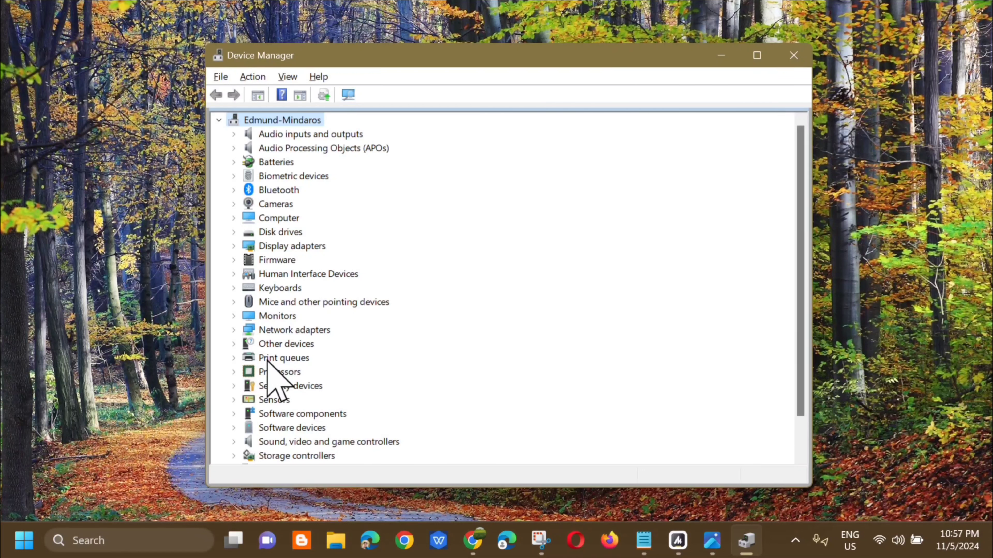
Step: Run an automatic driver update for the HP LaserJet Enterprise MFP M430f under Print queues, and close Device Manager
click(233, 358)
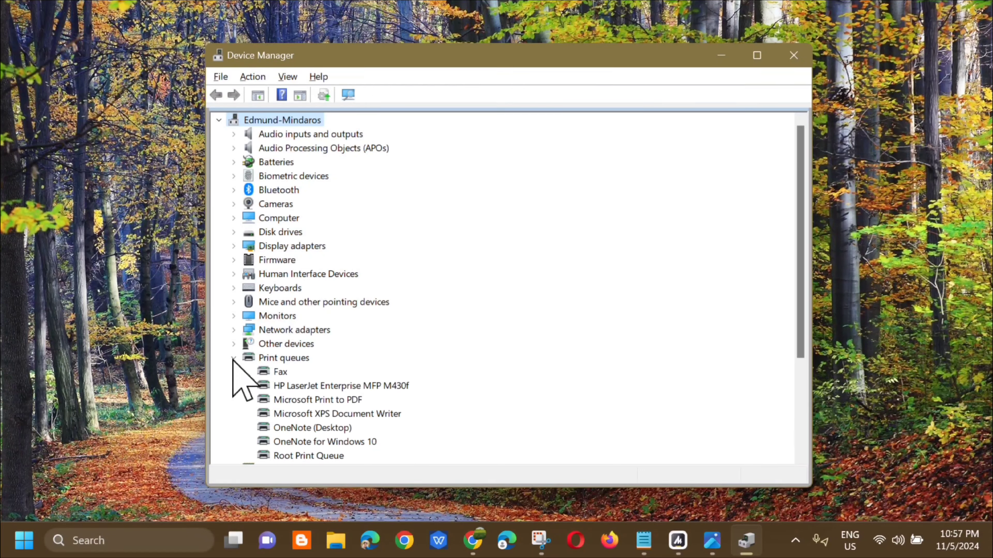
scroll(326, 359, down, 2)
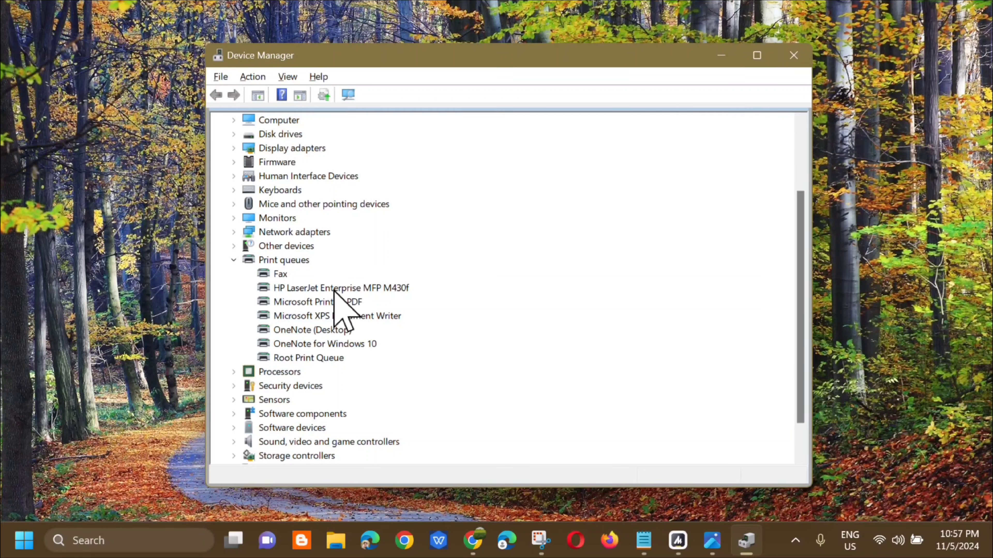
click(350, 288)
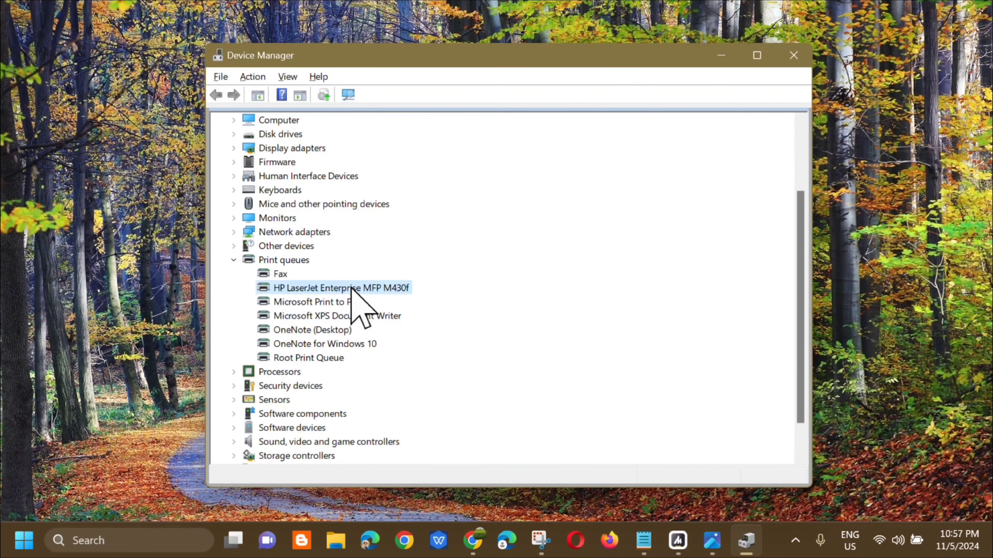
right_click(384, 288)
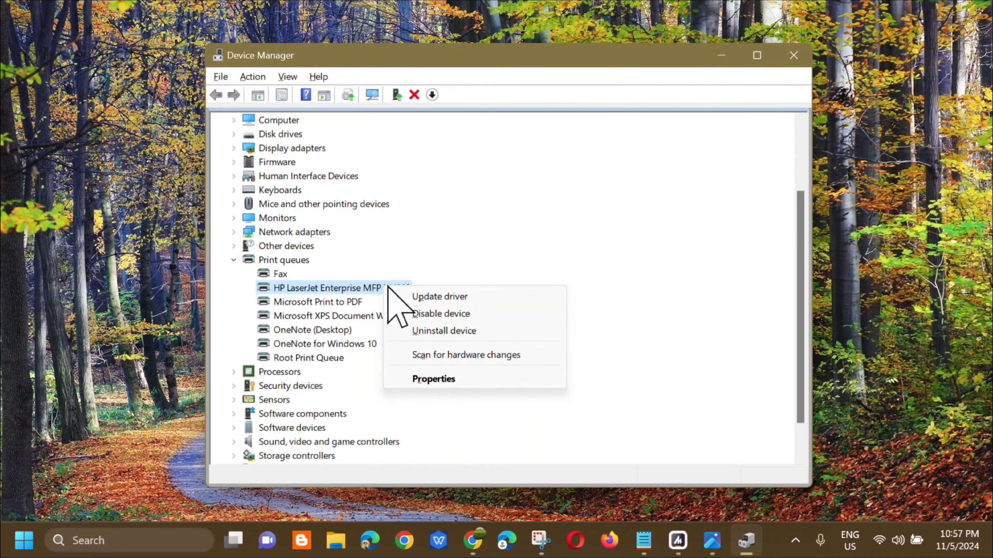
click(440, 299)
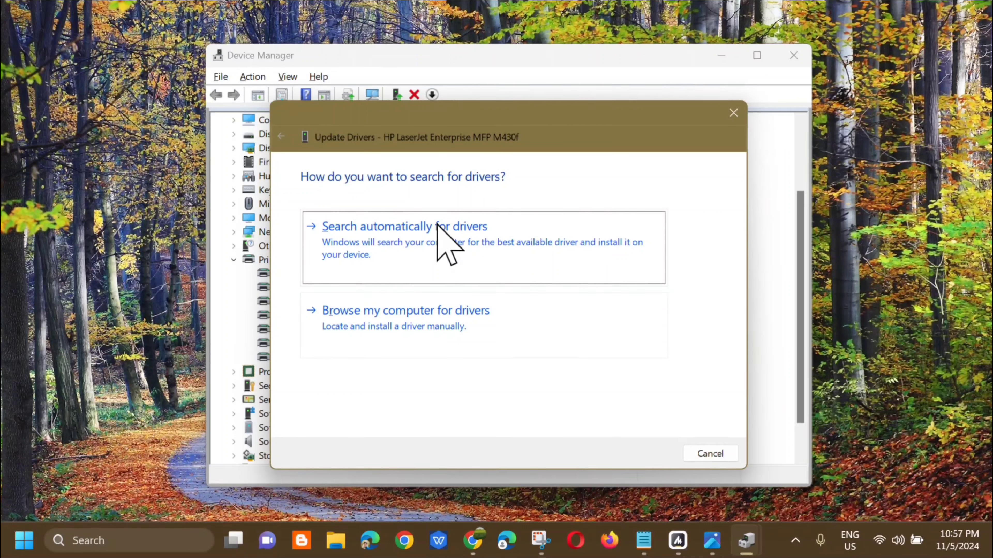
click(399, 238)
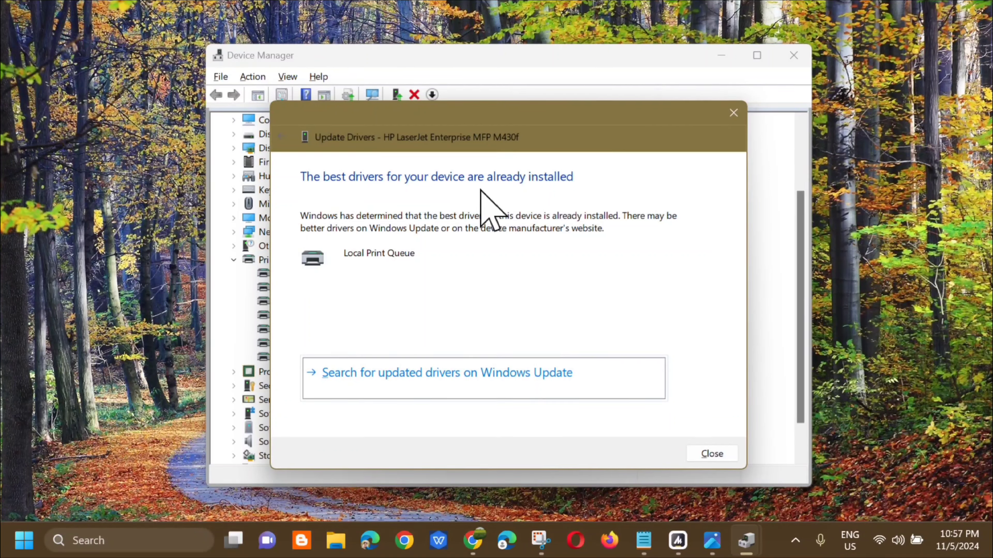
click(711, 455)
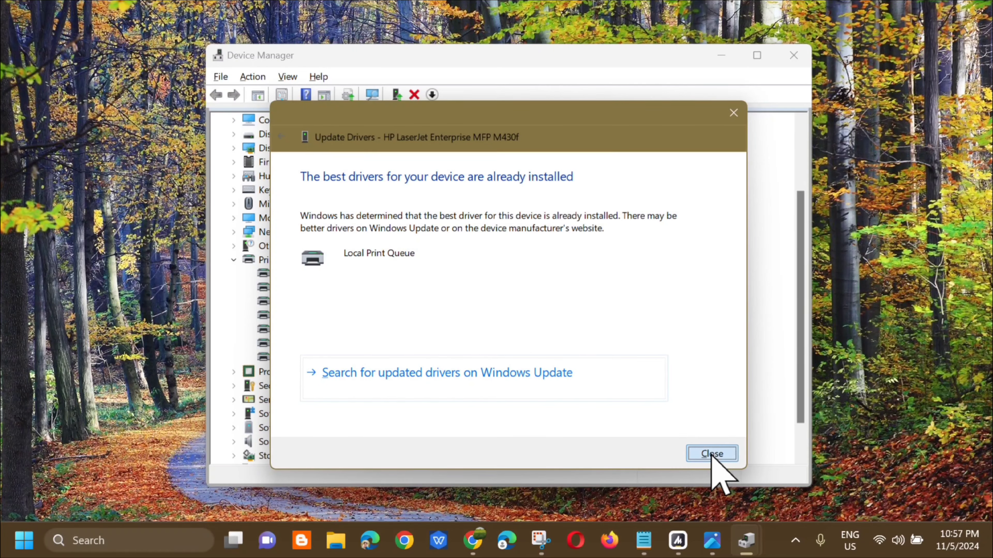
click(794, 55)
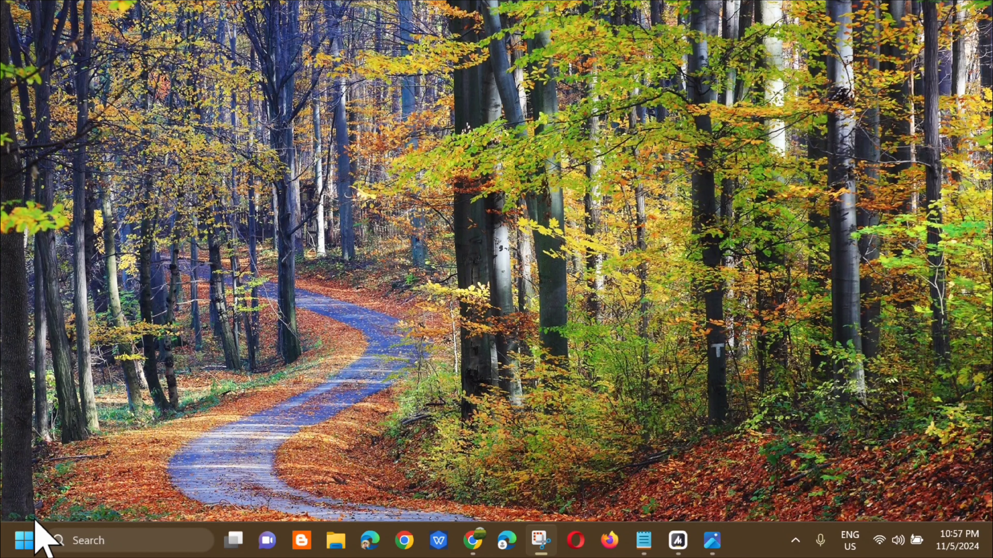
Step: Search for TROUBLE, open Troubleshoot settings and go to the Other troubleshooters page
click(25, 542)
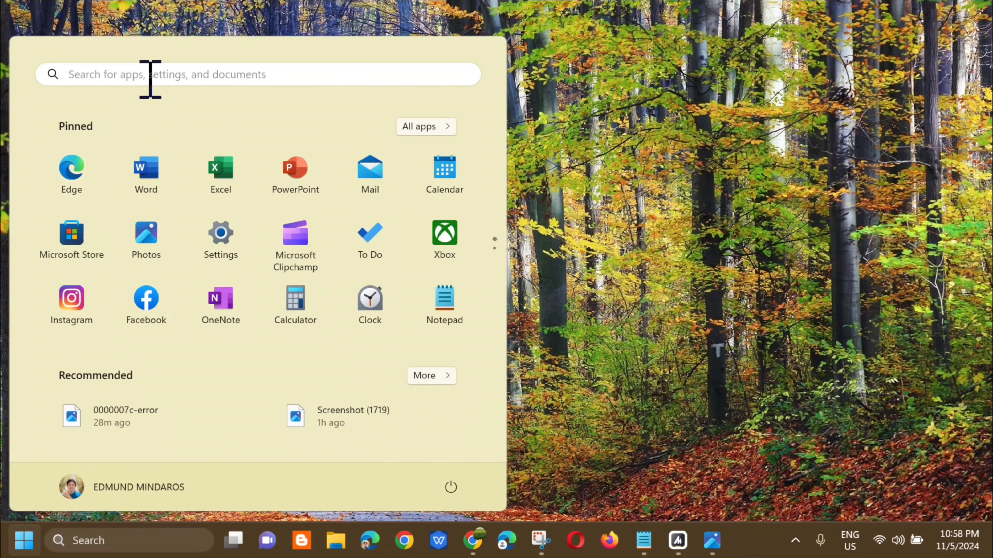
click(147, 75)
text(TR)
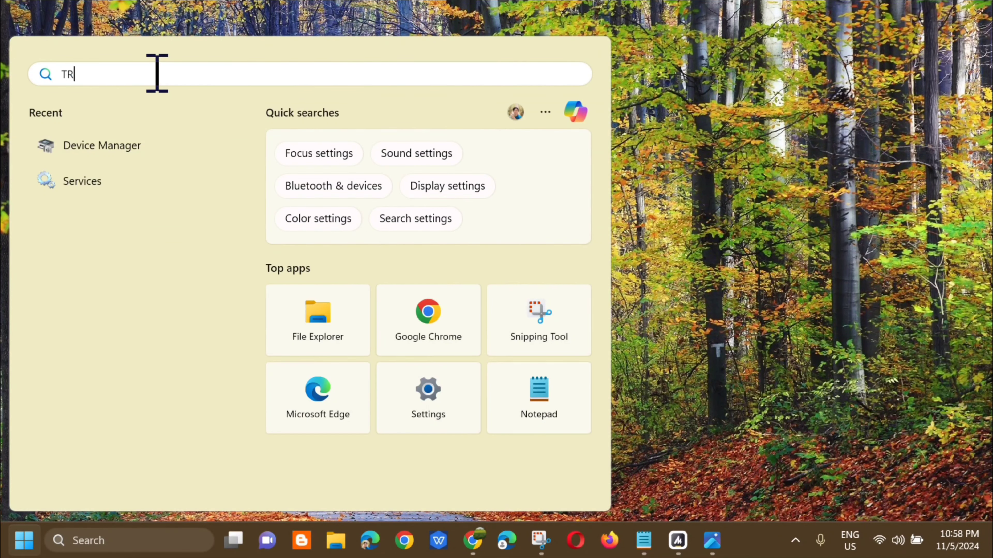
text(OUBLE)
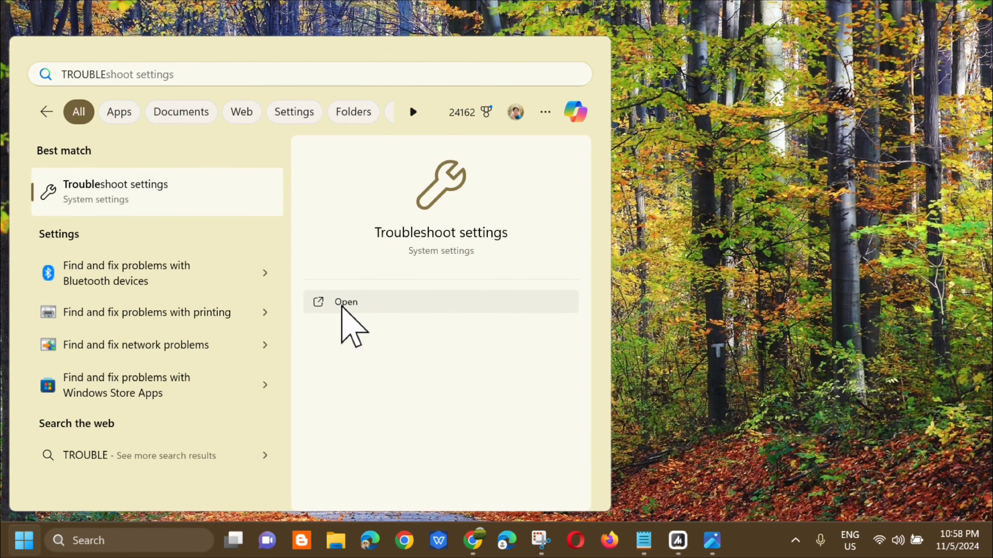
click(342, 305)
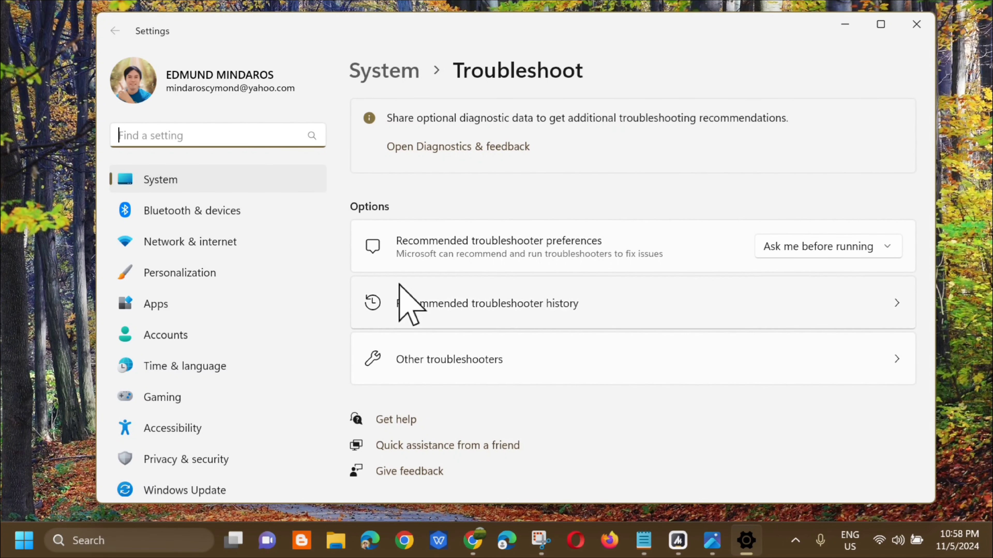
click(449, 364)
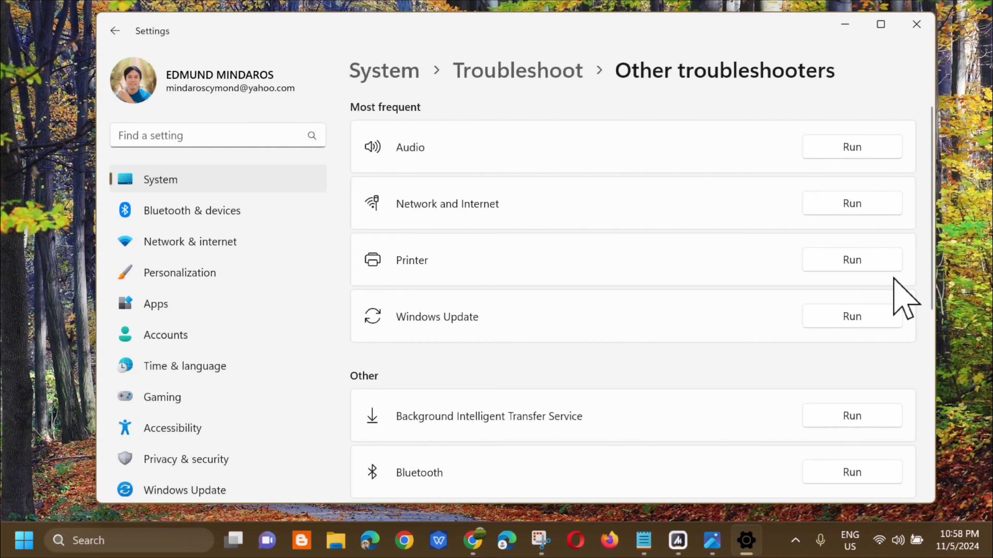
Step: Launch the Printer troubleshooter, look through its Get Help page, and close it along with Settings
click(852, 261)
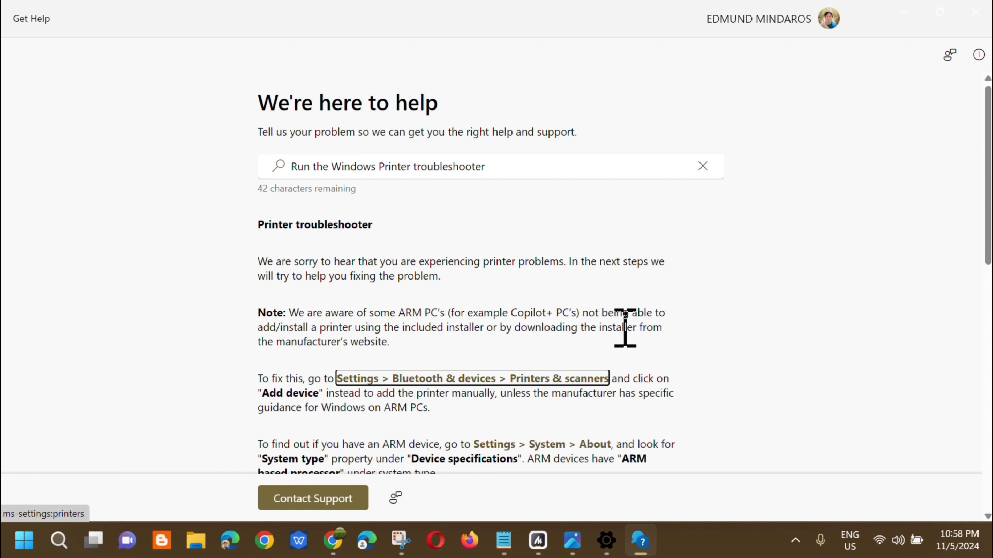
scroll(616, 295, down, 5)
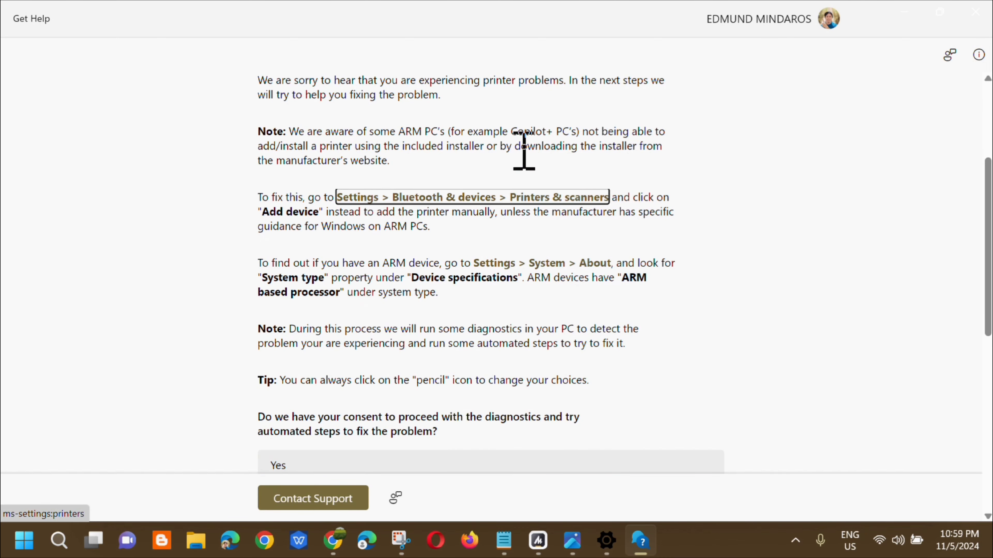
scroll(532, 332, down, 9)
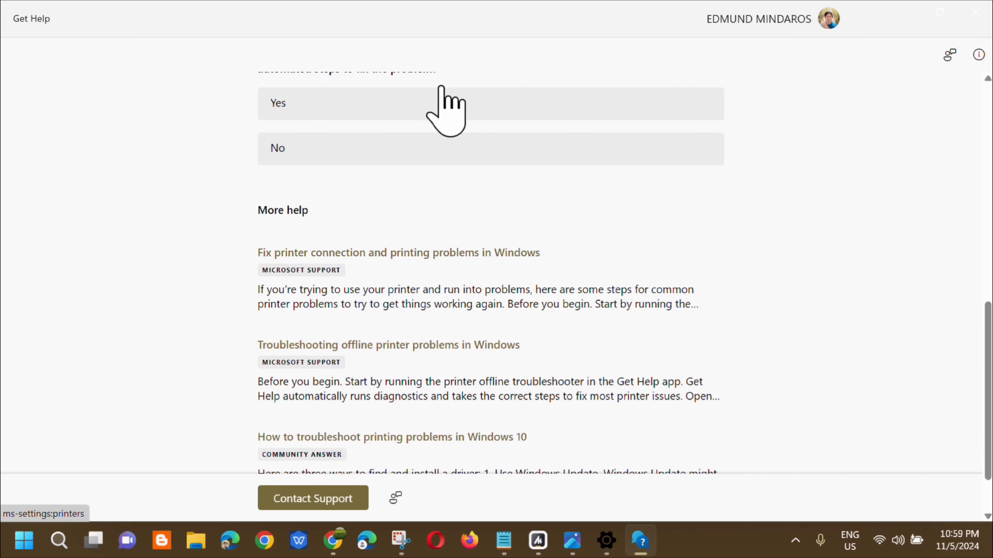
scroll(565, 288, down, 1)
scroll(566, 290, down, 1)
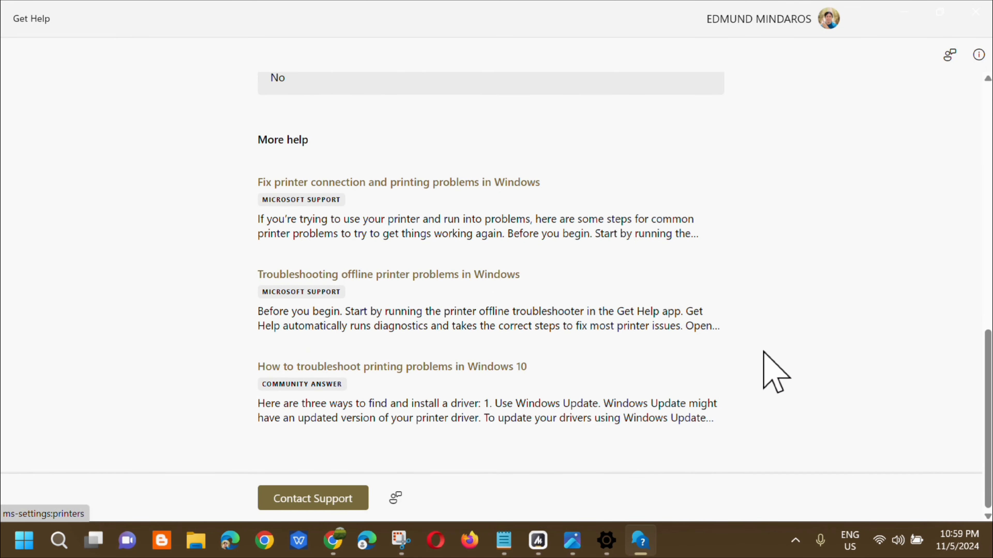
scroll(833, 237, up, 15)
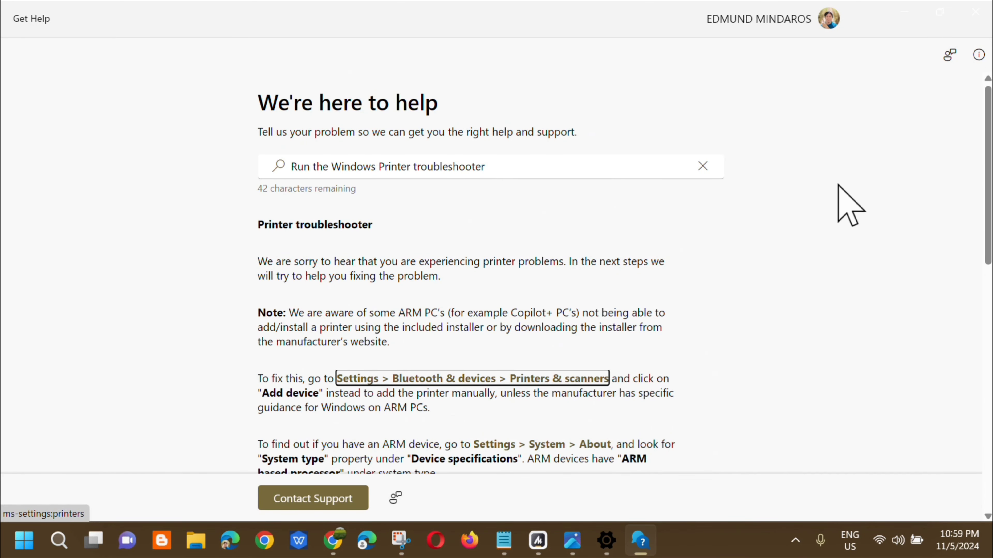
click(979, 11)
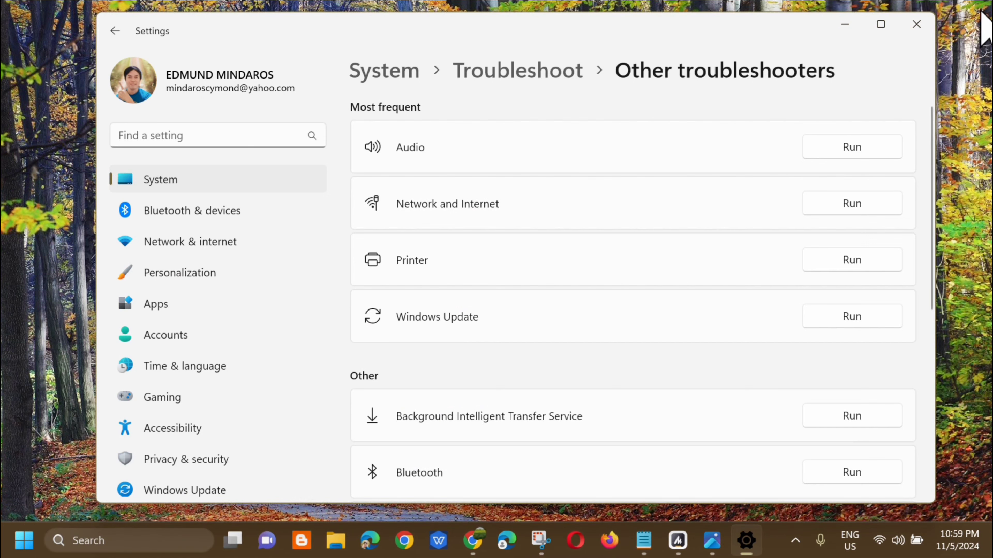
click(917, 24)
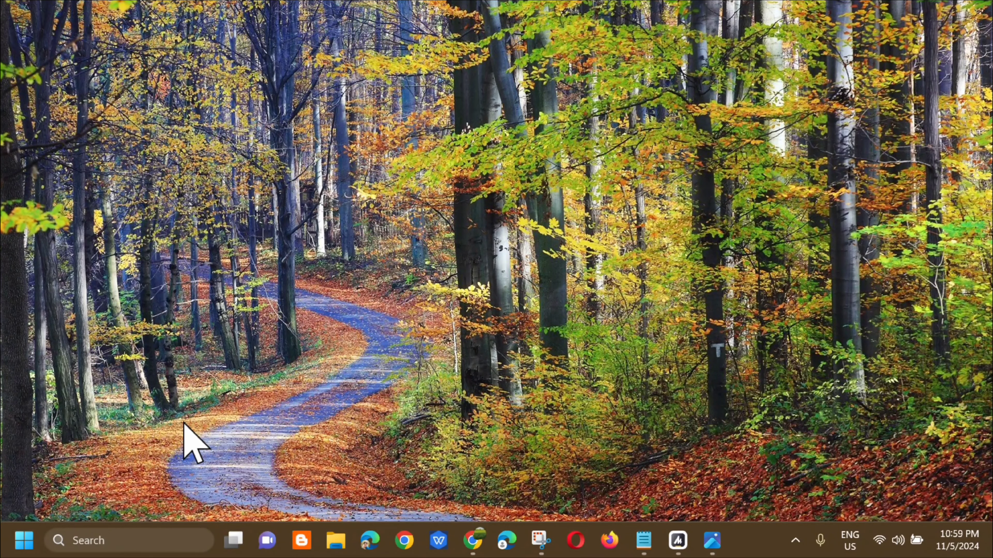
click(23, 539)
click(451, 487)
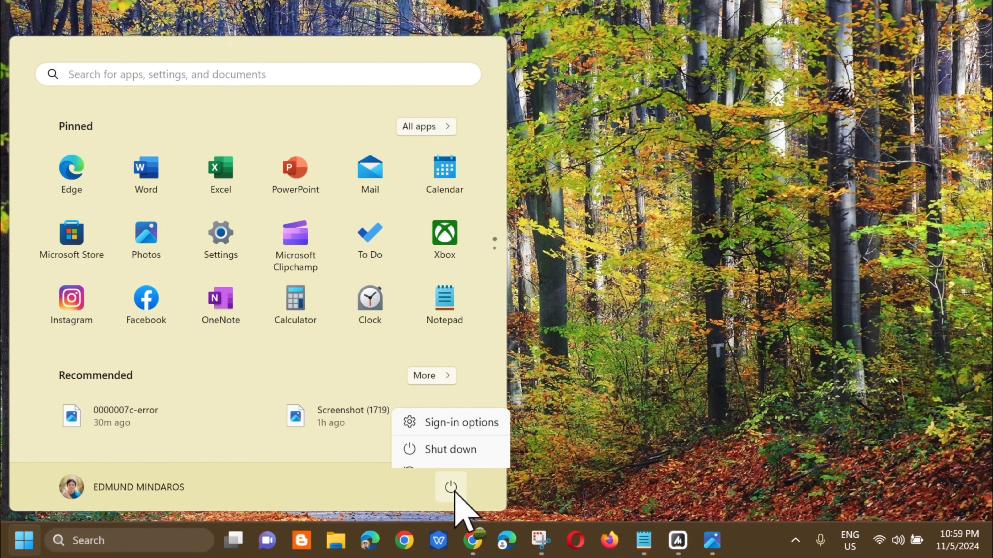
click(714, 296)
click(729, 289)
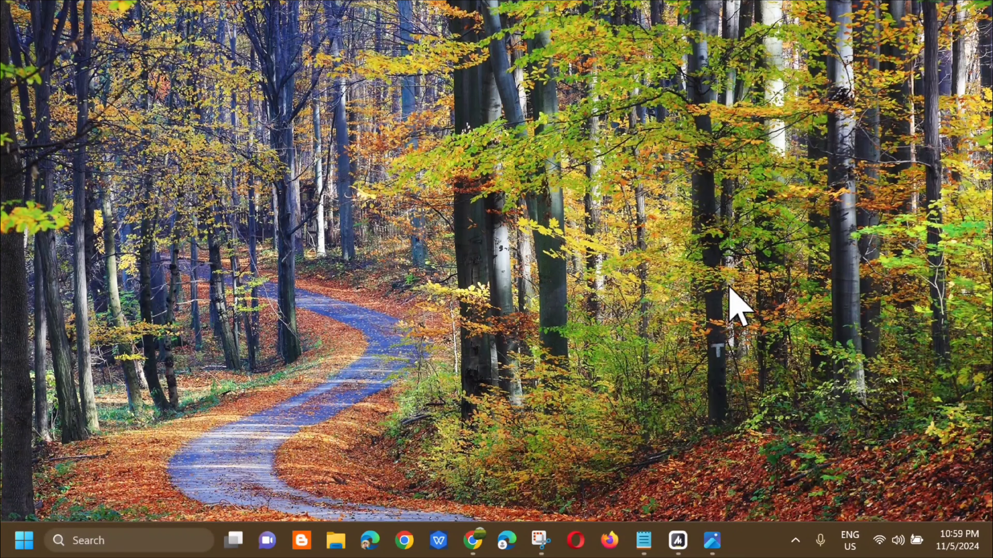